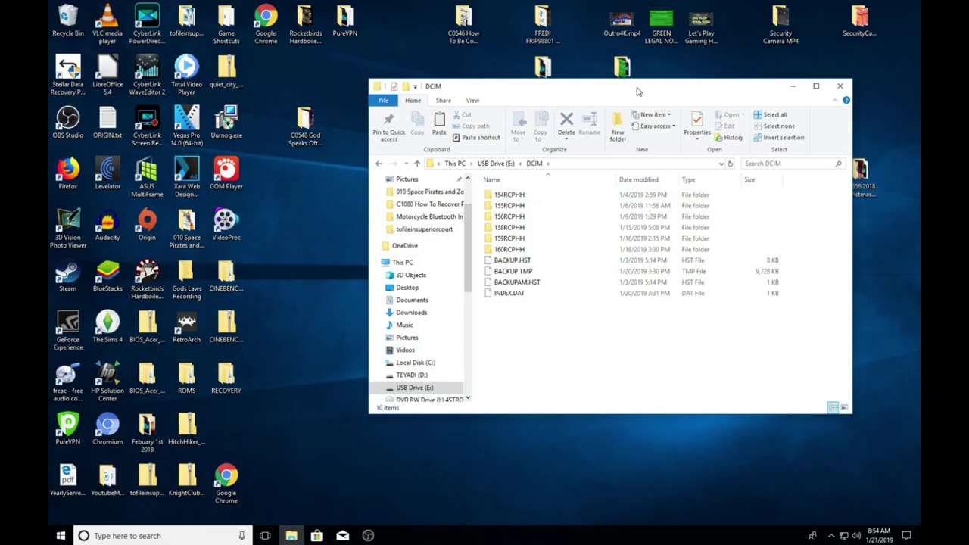
Step: Paste the card's DCIM folders into D:\How To Build A Chicken Coop\Part 1, then cancel the corrupted-file error
{"action": "left_click_drag", "start_coordinate": [638, 91], "coordinate": [532, 105]}
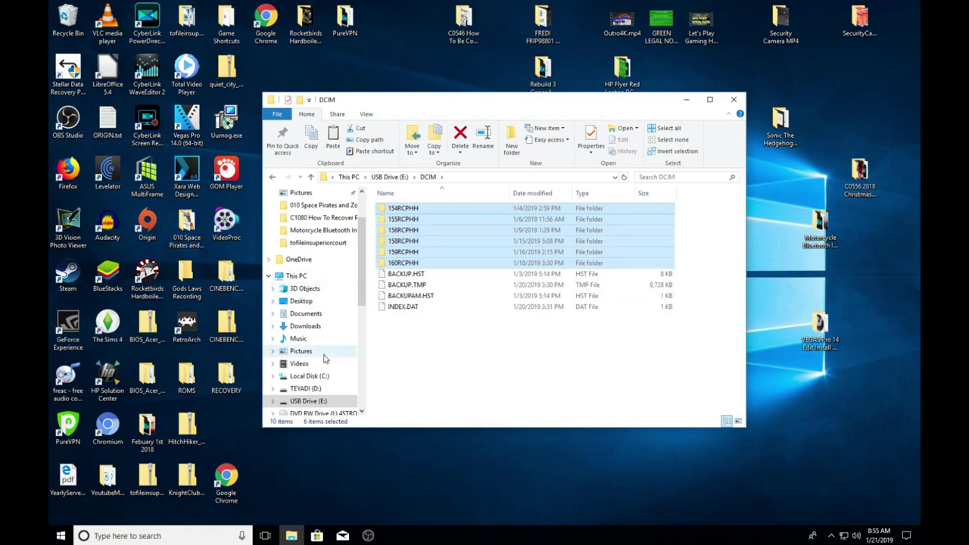
{"action": "left_click", "coordinate": [305, 388]}
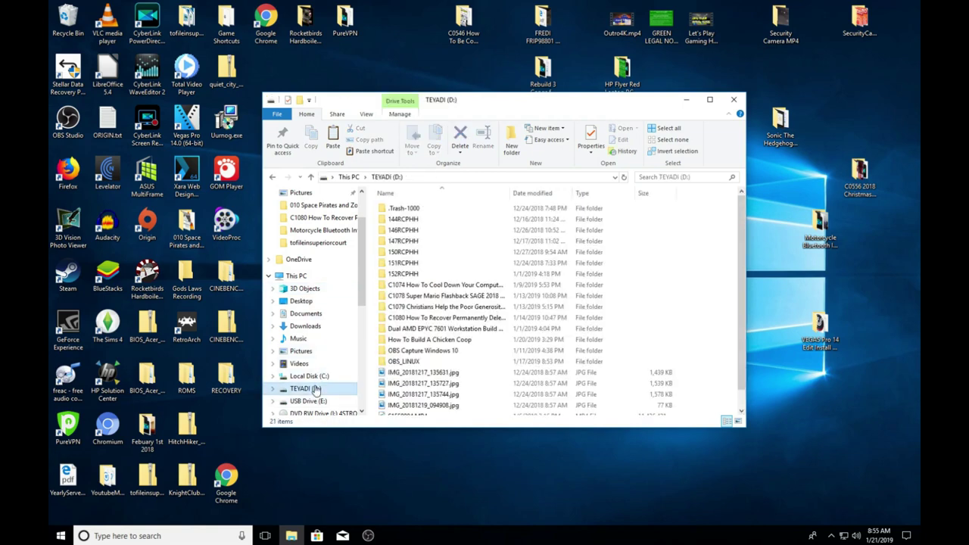
{"action": "right_click", "coordinate": [415, 242]}
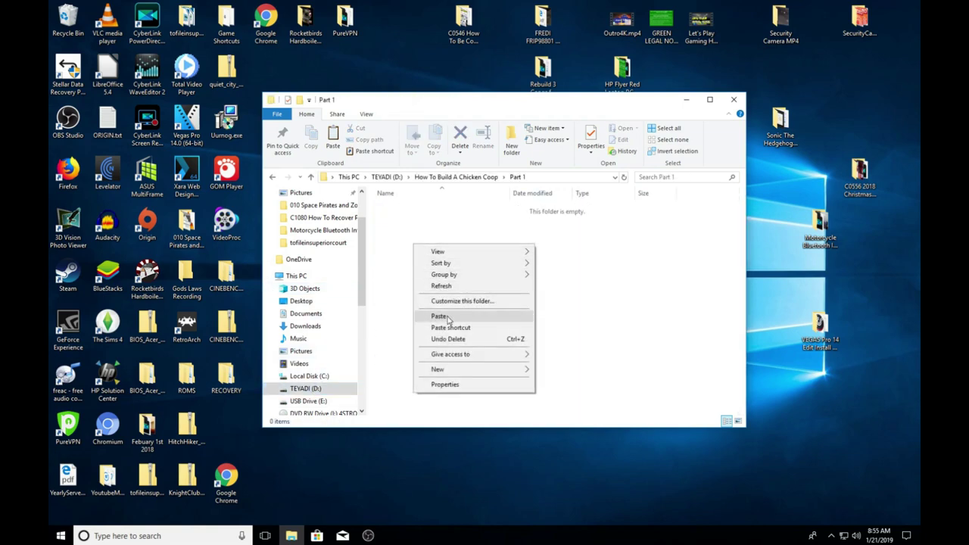
{"action": "left_click", "coordinate": [447, 317]}
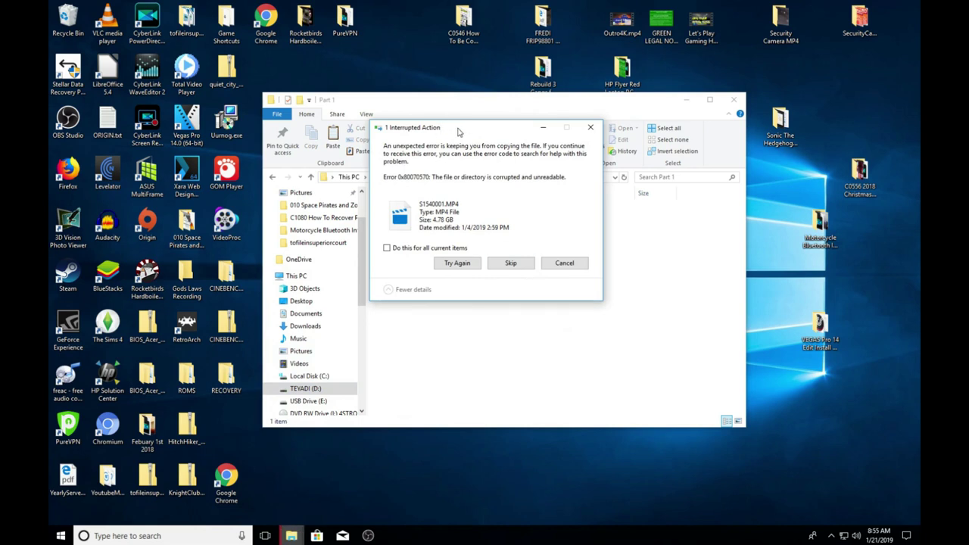
{"action": "left_click_drag", "start_coordinate": [458, 133], "coordinate": [479, 202]}
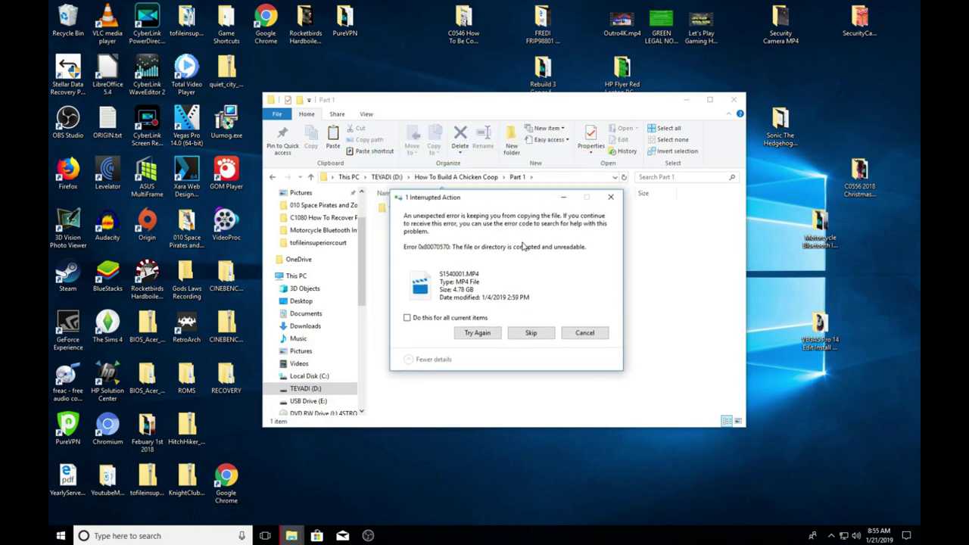
{"action": "left_click", "coordinate": [584, 333]}
Step: Delete the partly copied 154RCPHH folder, reopen the card's DCIM folder, and launch Stellar Data Recovery
{"action": "right_click", "coordinate": [409, 210]}
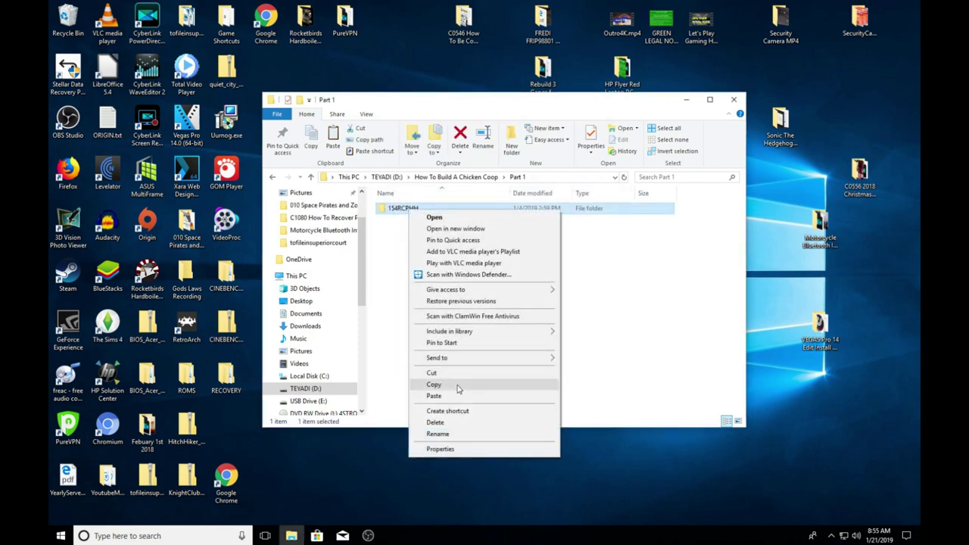
{"action": "left_click", "coordinate": [462, 422]}
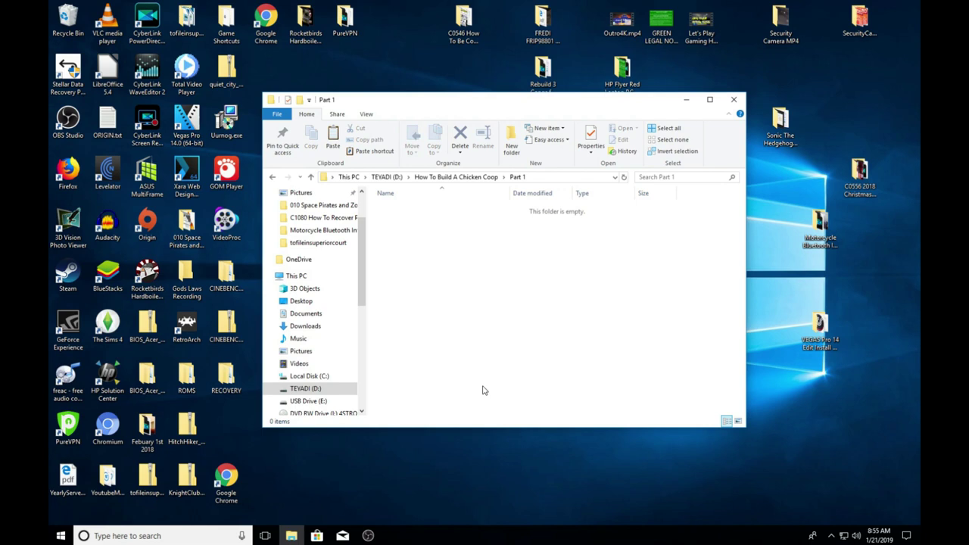
{"action": "left_click", "coordinate": [311, 402]}
{"action": "double_click", "coordinate": [393, 209]}
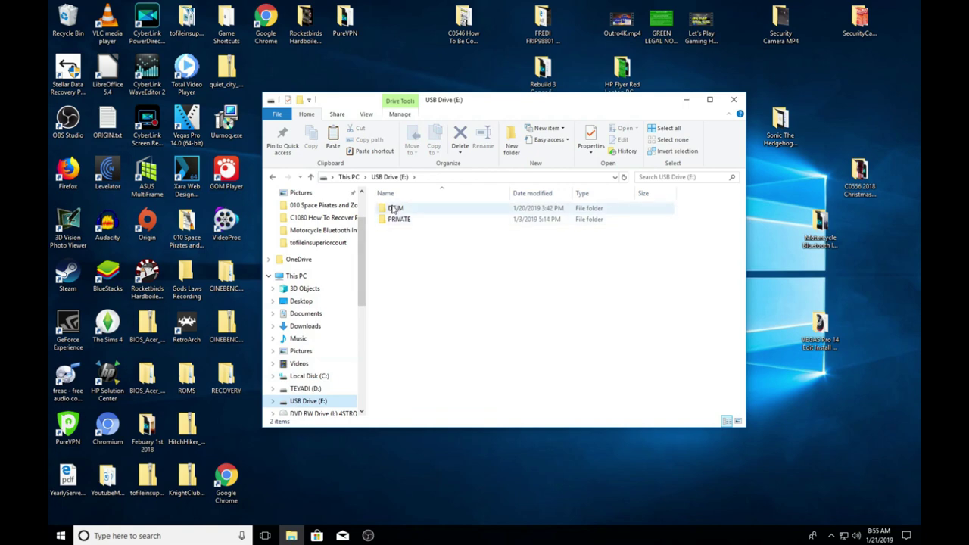
{"action": "right_click", "coordinate": [66, 74]}
{"action": "left_click", "coordinate": [76, 80]}
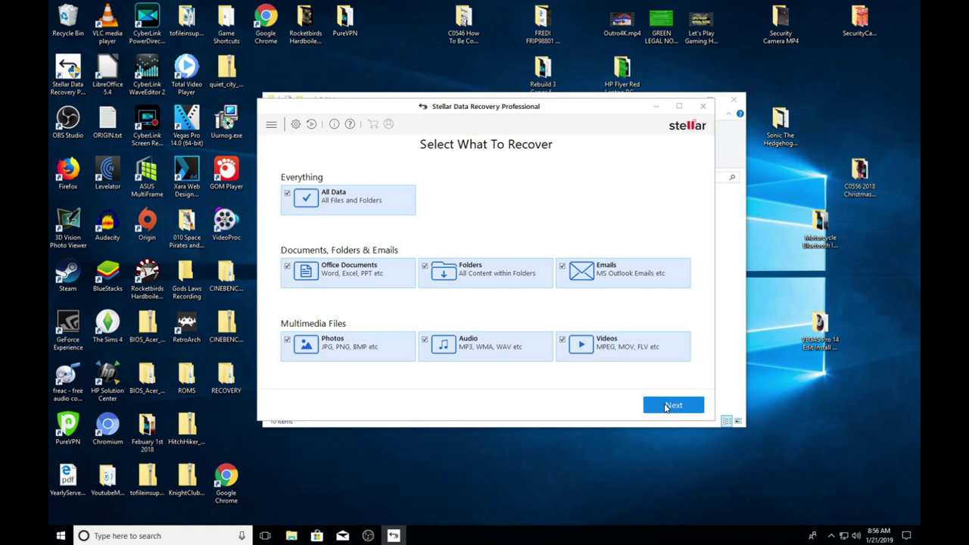
Step: Keep all file types, select Local Disk (E:) and scan it
{"action": "left_click", "coordinate": [667, 406]}
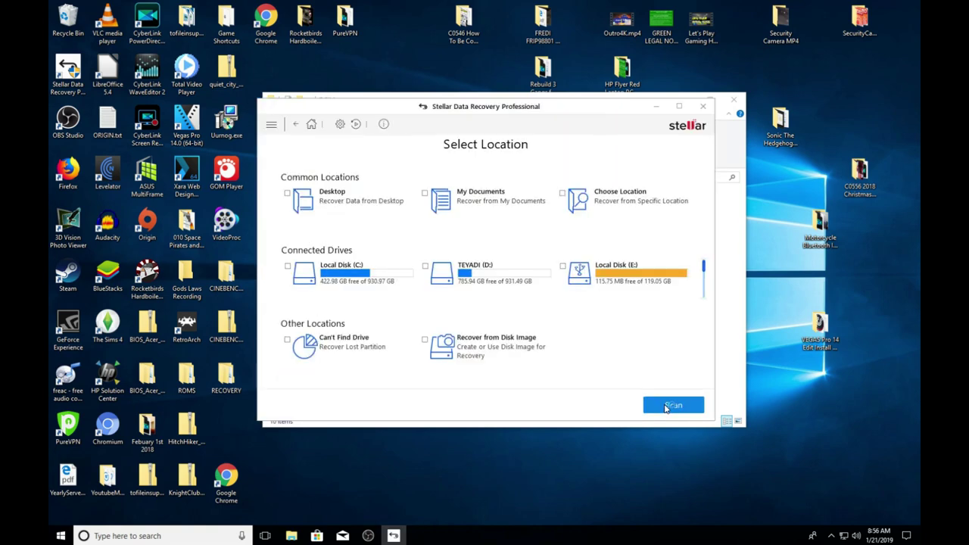
{"action": "left_click", "coordinate": [619, 279]}
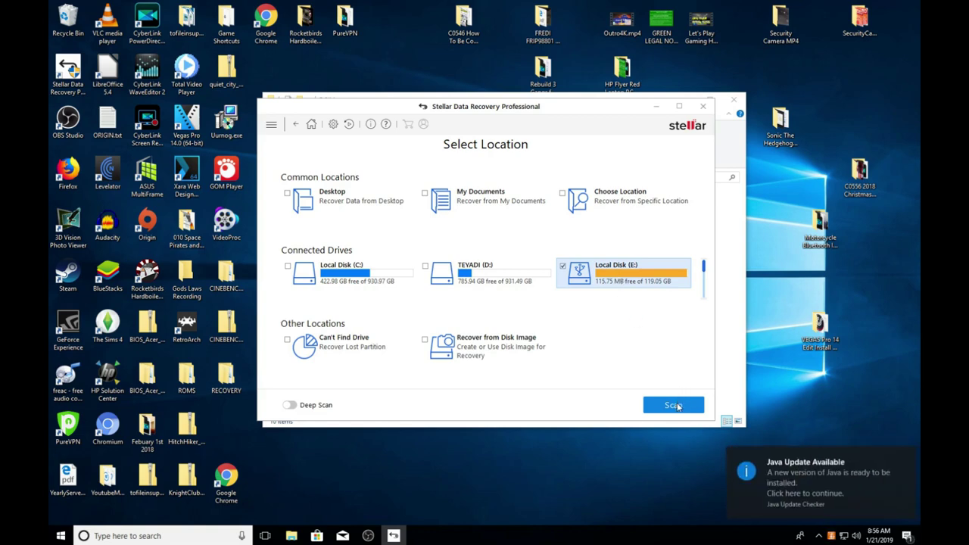
{"action": "left_click", "coordinate": [673, 406]}
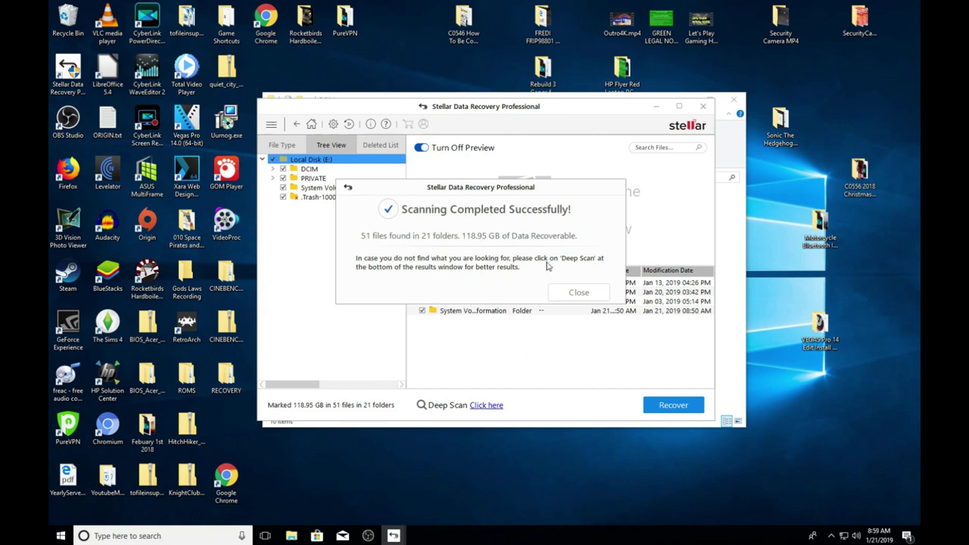
Step: Dismiss the scan summary and browse the deleted items found inside DCIM
{"action": "left_click", "coordinate": [580, 292]}
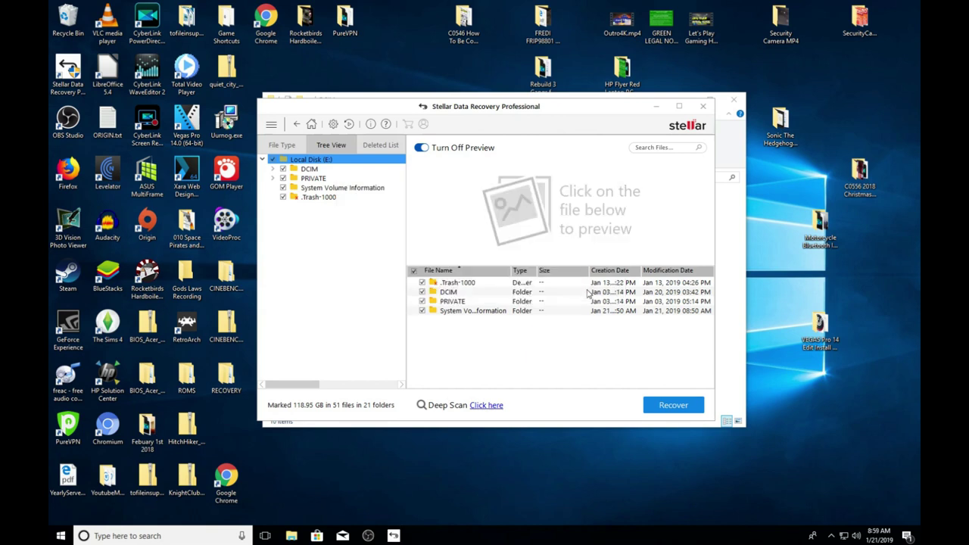
{"action": "left_click", "coordinate": [391, 146]}
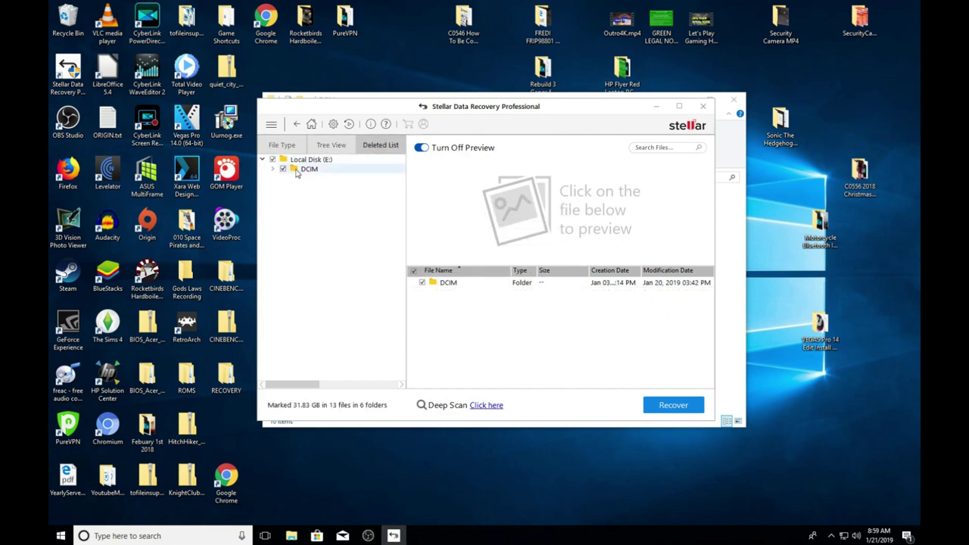
{"action": "left_click", "coordinate": [273, 170]}
{"action": "left_click", "coordinate": [303, 171]}
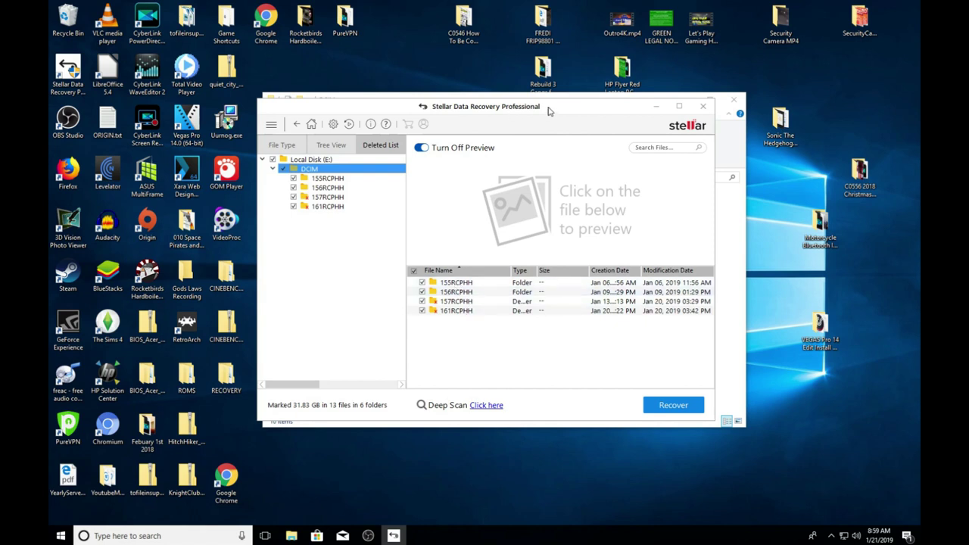
{"action": "left_click_drag", "start_coordinate": [547, 109], "coordinate": [720, 139]}
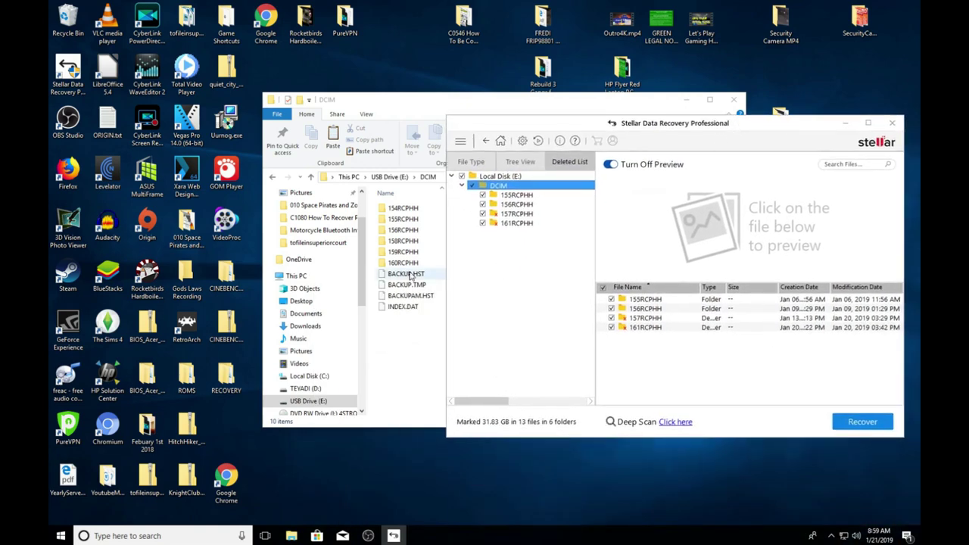
Step: In Tree View, keep DCIM marked and untick PRIVATE, System Volume Information and .Trash-1000
{"action": "left_click", "coordinate": [526, 161]}
{"action": "left_click", "coordinate": [494, 186]}
{"action": "left_click", "coordinate": [473, 204]}
{"action": "left_click", "coordinate": [473, 214]}
{"action": "left_click", "coordinate": [472, 196]}
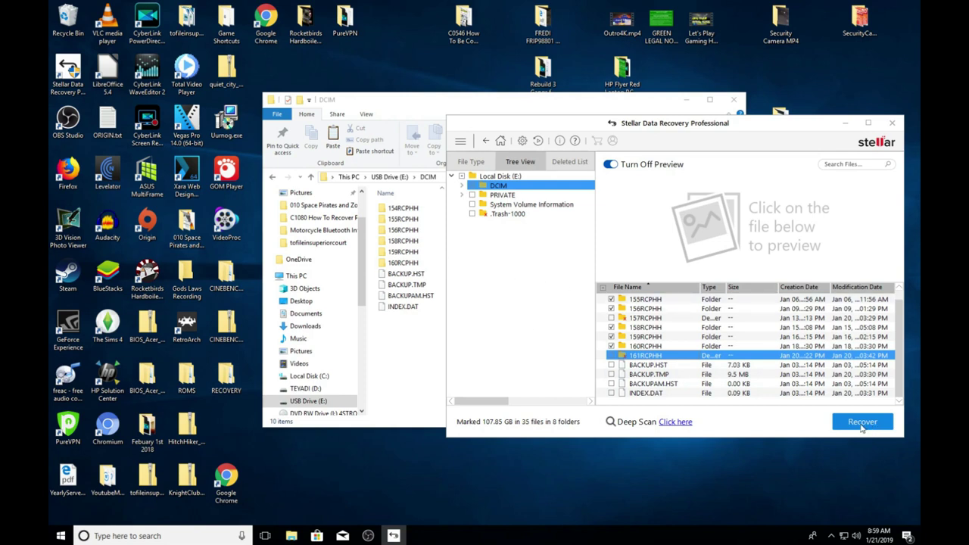
Step: Recover the marked files to D:\How To Build A Chicken Coop\Part 1
{"action": "left_click", "coordinate": [861, 425]}
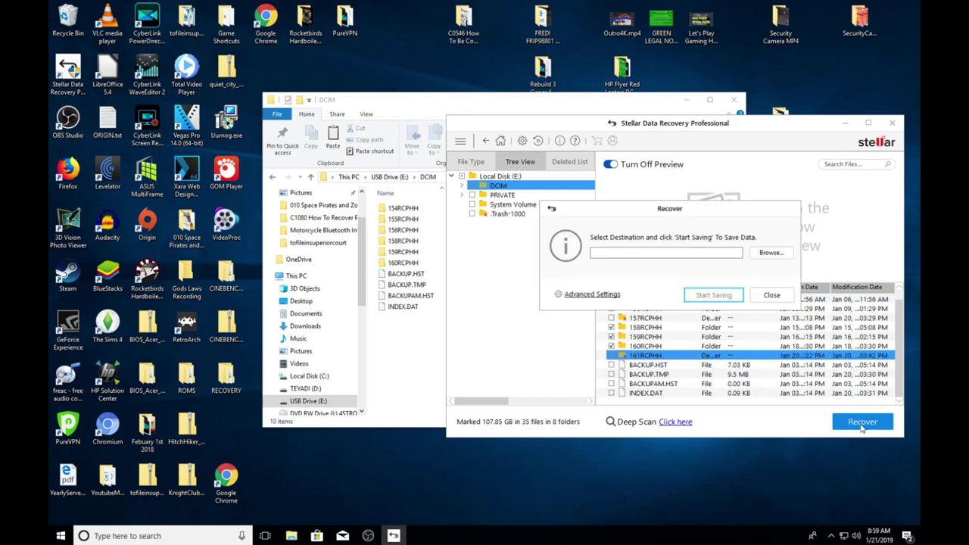
{"action": "left_click", "coordinate": [776, 255]}
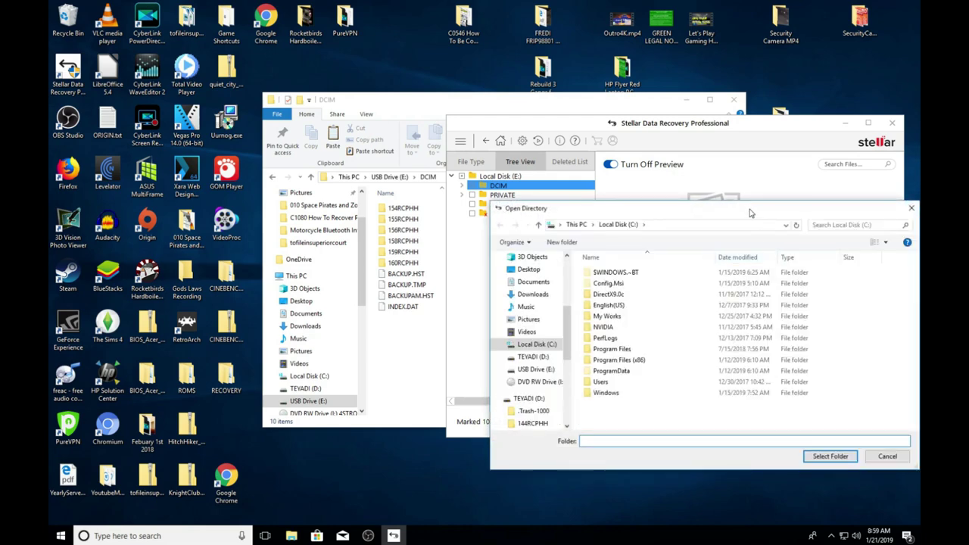
{"action": "left_click_drag", "start_coordinate": [747, 215], "coordinate": [378, 58]}
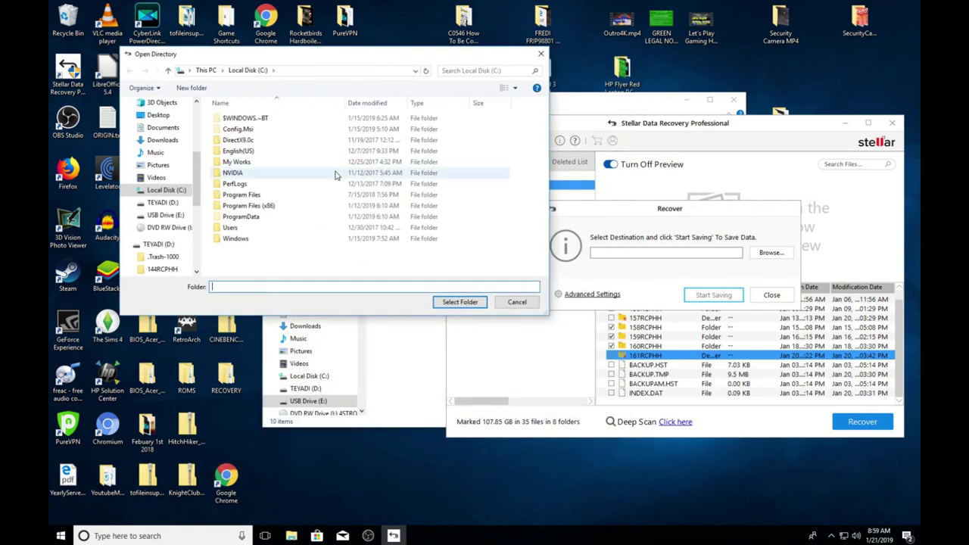
{"action": "left_click", "coordinate": [168, 204]}
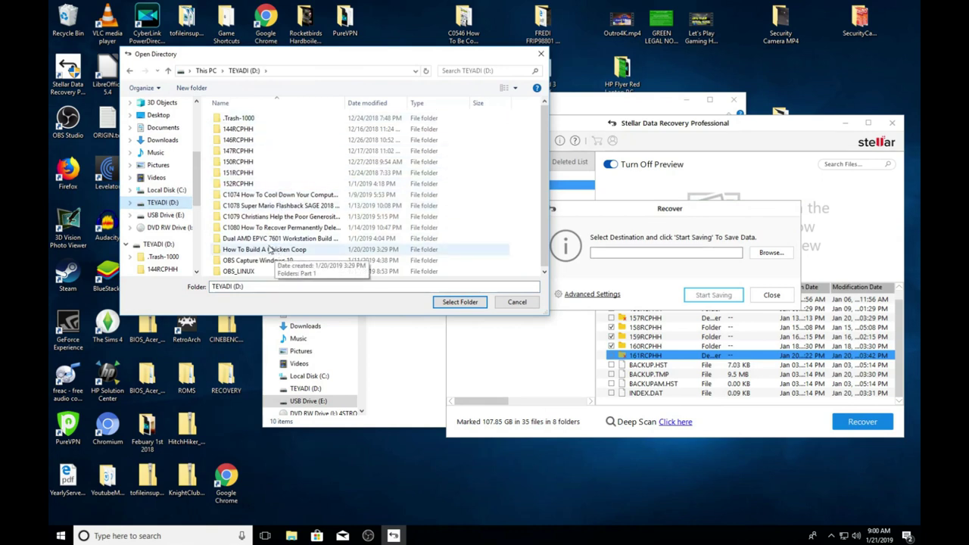
{"action": "double_click", "coordinate": [270, 249]}
{"action": "double_click", "coordinate": [227, 119]}
{"action": "left_click", "coordinate": [460, 302]}
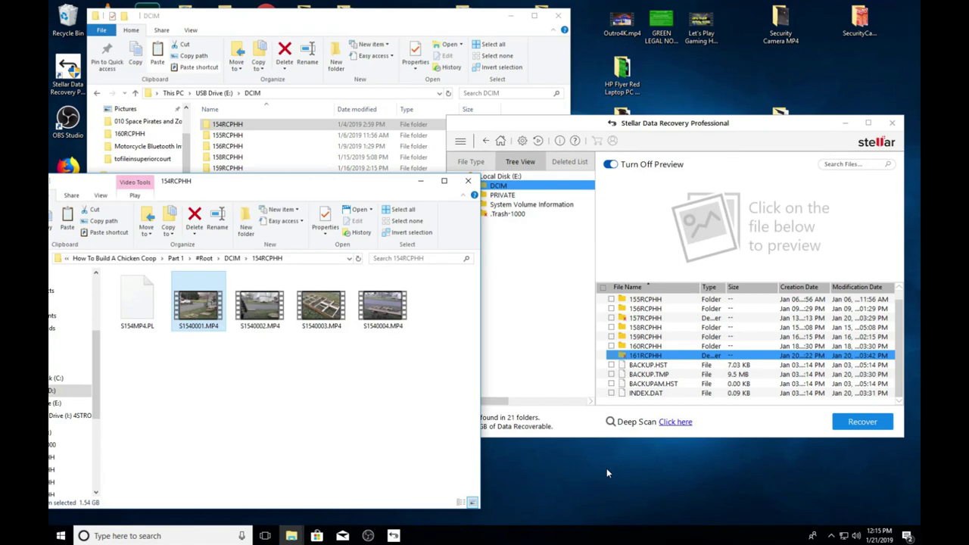
Step: Open the card's original S1540001.MP4 from E:\DCIM\154RCPHH in VLC media player
{"action": "left_click", "coordinate": [232, 258]}
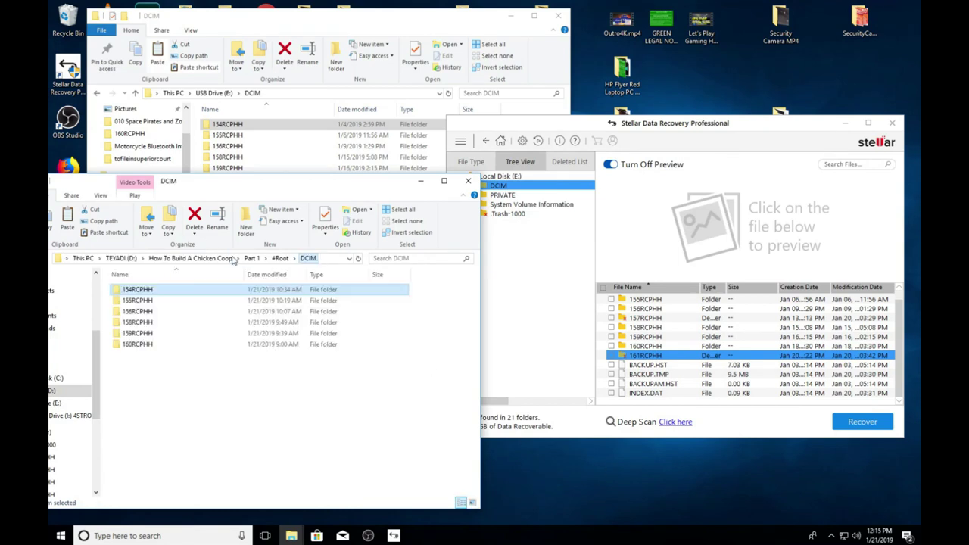
{"action": "left_click_drag", "start_coordinate": [262, 183], "coordinate": [316, 245]}
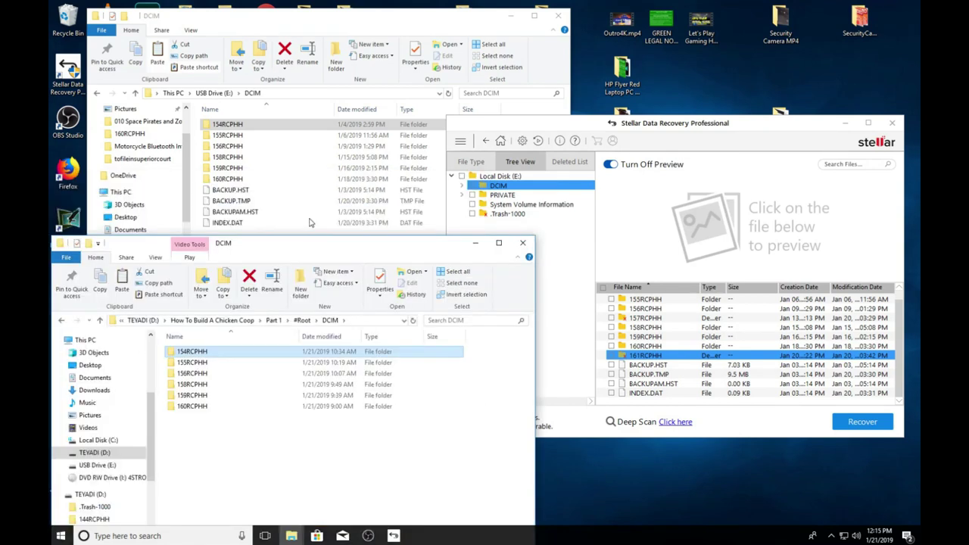
{"action": "double_click", "coordinate": [278, 125]}
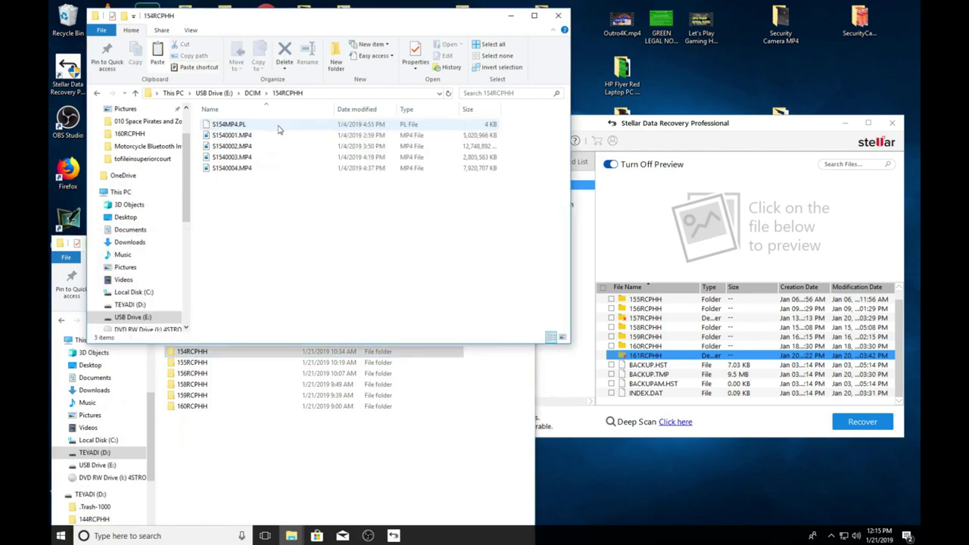
{"action": "right_click", "coordinate": [248, 137]}
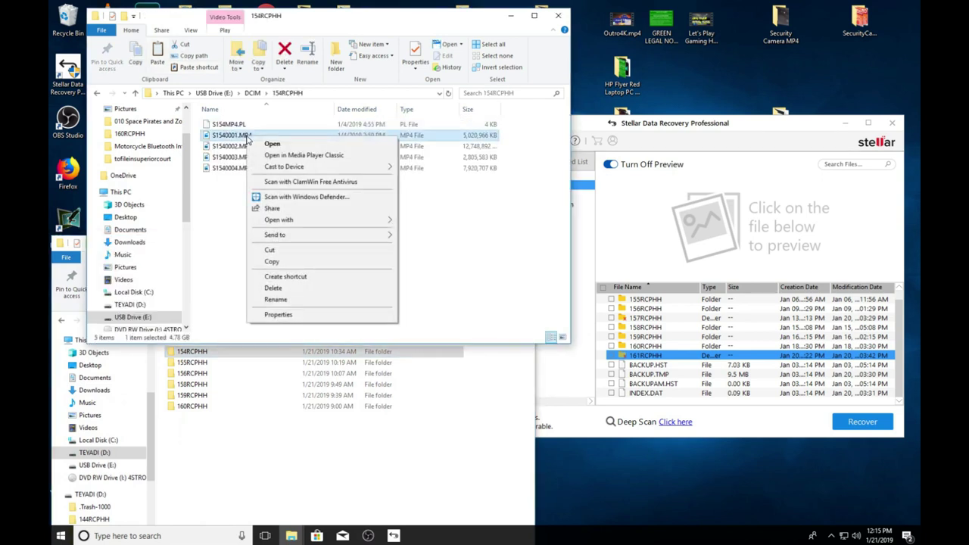
{"action": "mouse_move", "coordinate": [386, 223]}
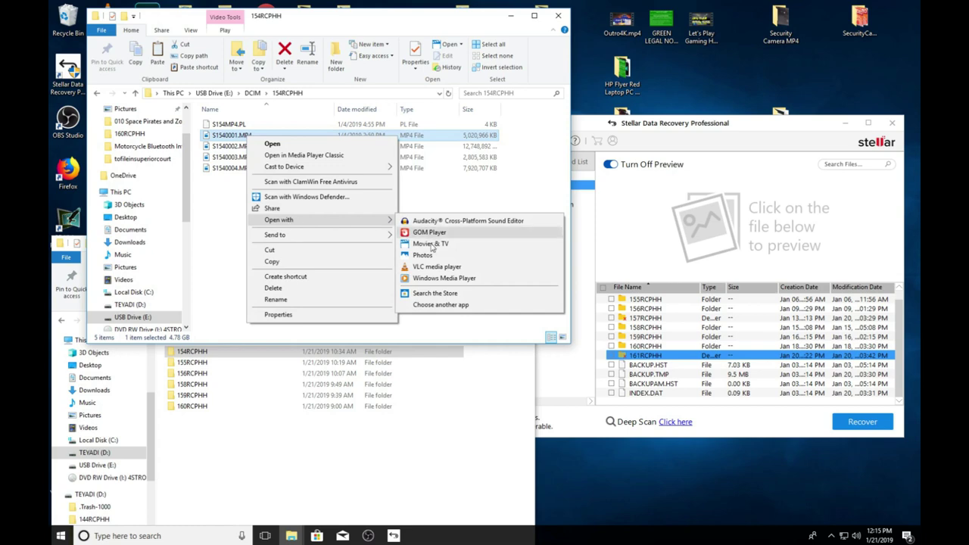
{"action": "left_click", "coordinate": [434, 267]}
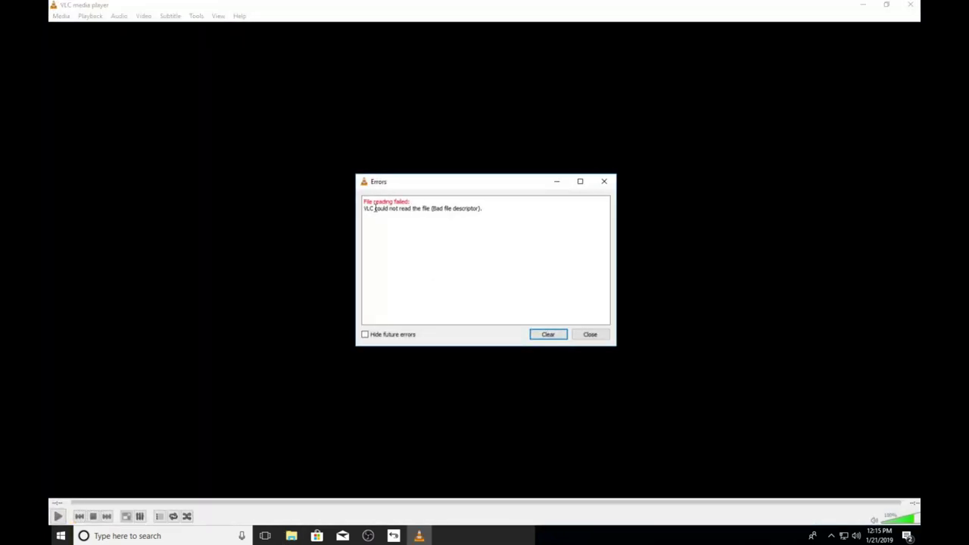
Step: Dismiss VLC's read error, close VLC, and open the recovered S1540001.MP4 from D: in VLC
{"action": "left_click", "coordinate": [590, 335]}
{"action": "left_click", "coordinate": [910, 4]}
{"action": "left_click", "coordinate": [244, 481]}
{"action": "double_click", "coordinate": [225, 355]}
{"action": "right_click", "coordinate": [251, 364]}
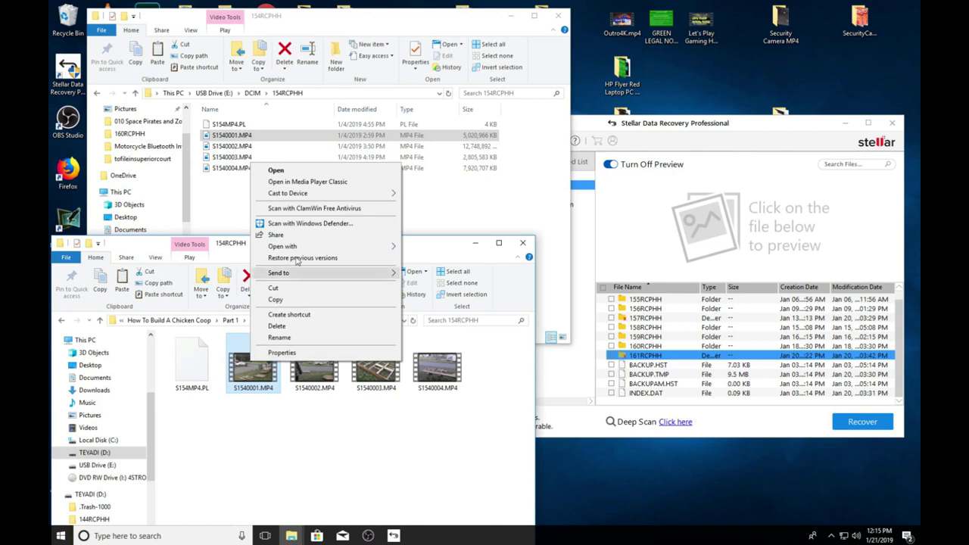
{"action": "mouse_move", "coordinate": [299, 248]}
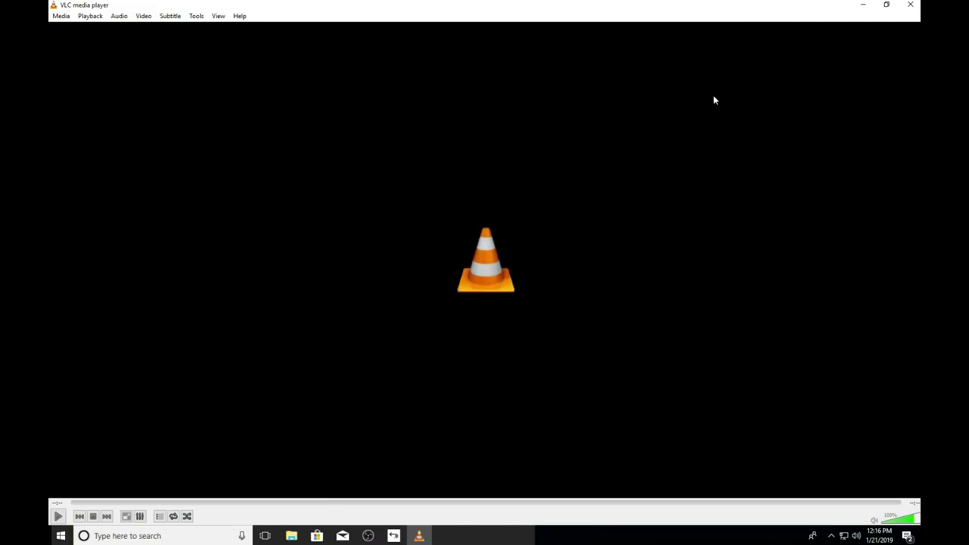
Step: Close VLC and open the recovered S1540002.MP4 in VLC media player
{"action": "left_click", "coordinate": [910, 5]}
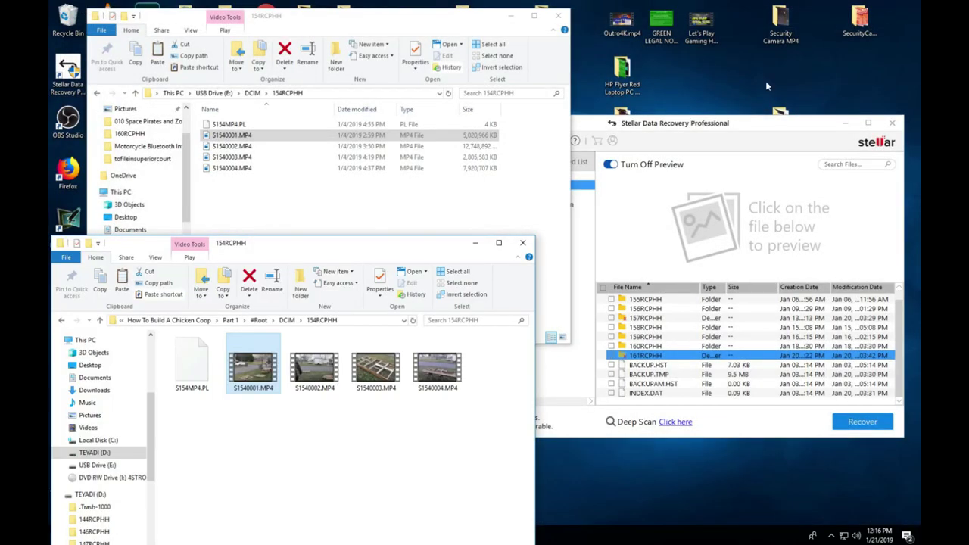
{"action": "left_click", "coordinate": [360, 482]}
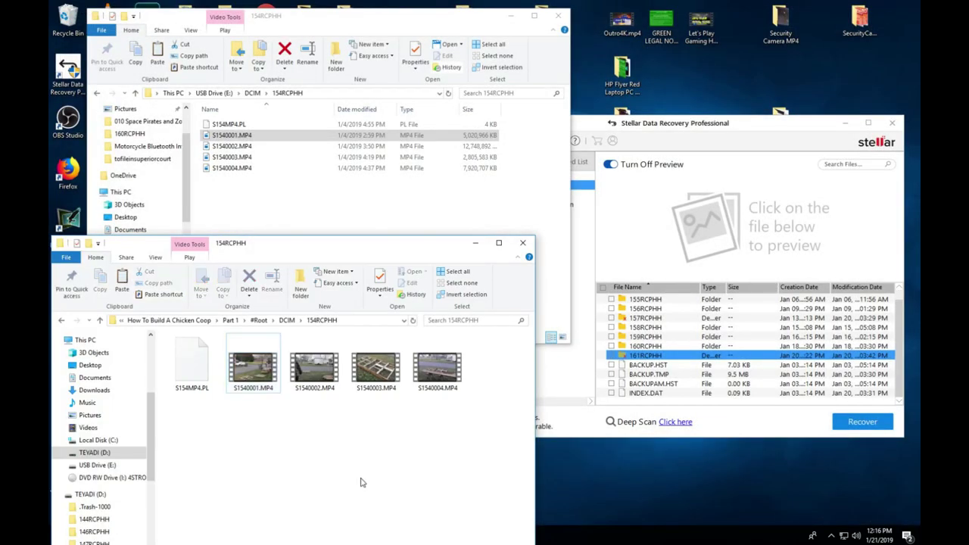
{"action": "right_click", "coordinate": [319, 369]}
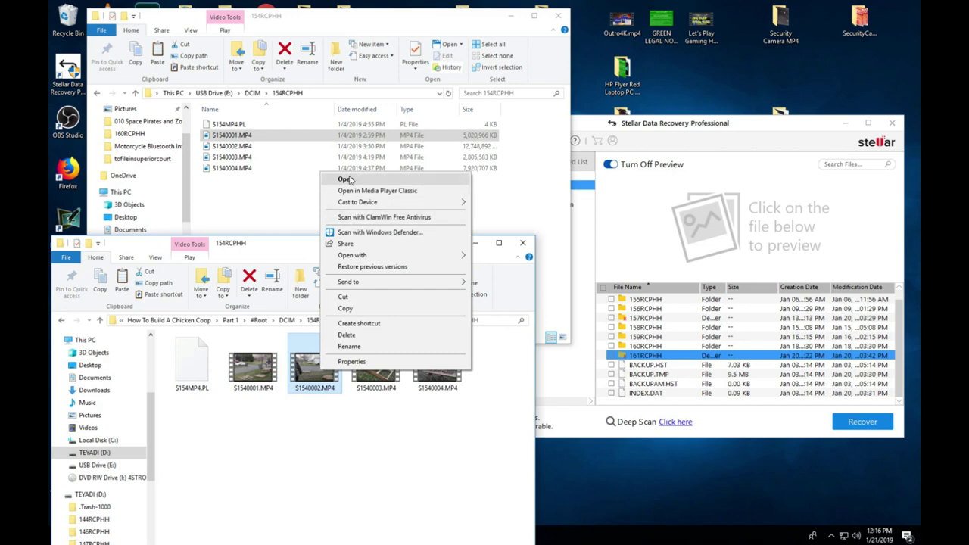
{"action": "mouse_move", "coordinate": [409, 256]}
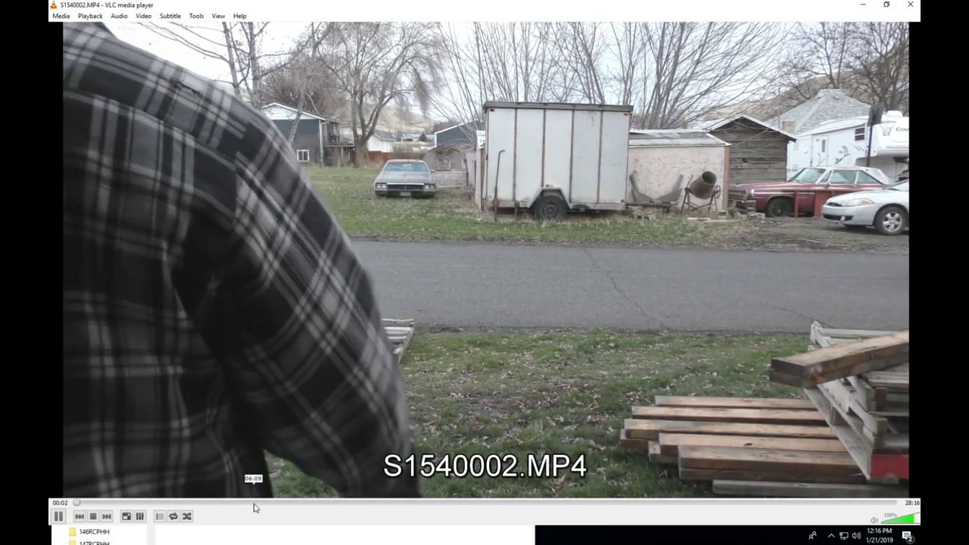
Step: Skip through the clip to 06:10, 13:10, 18:50, 23:35 and 25:30, then close VLC
{"action": "left_click", "coordinate": [255, 503]}
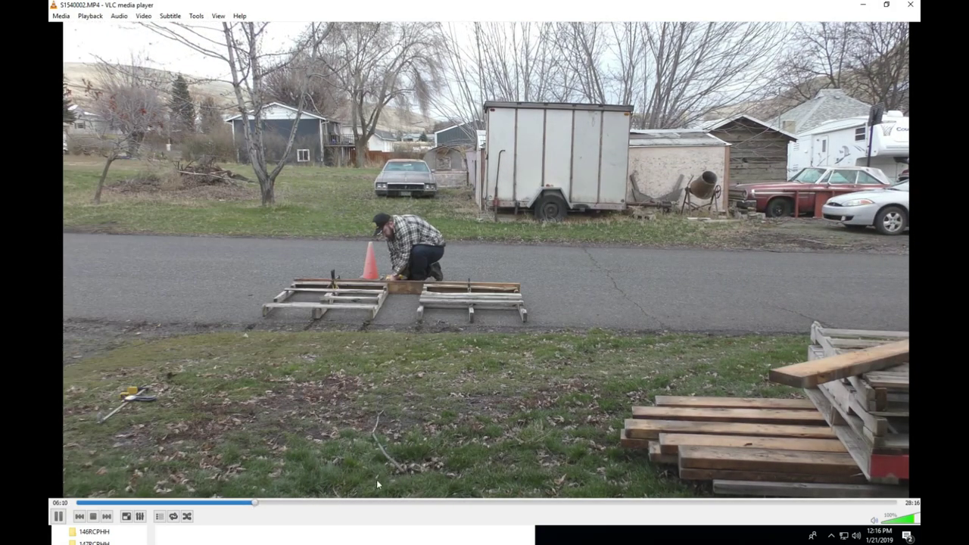
{"action": "left_click", "coordinate": [457, 503]}
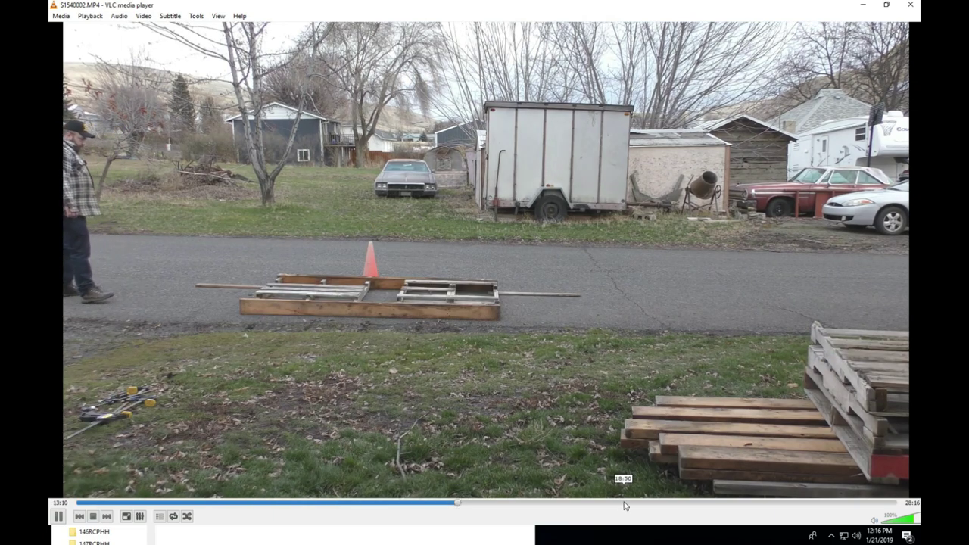
{"action": "left_click", "coordinate": [624, 504]}
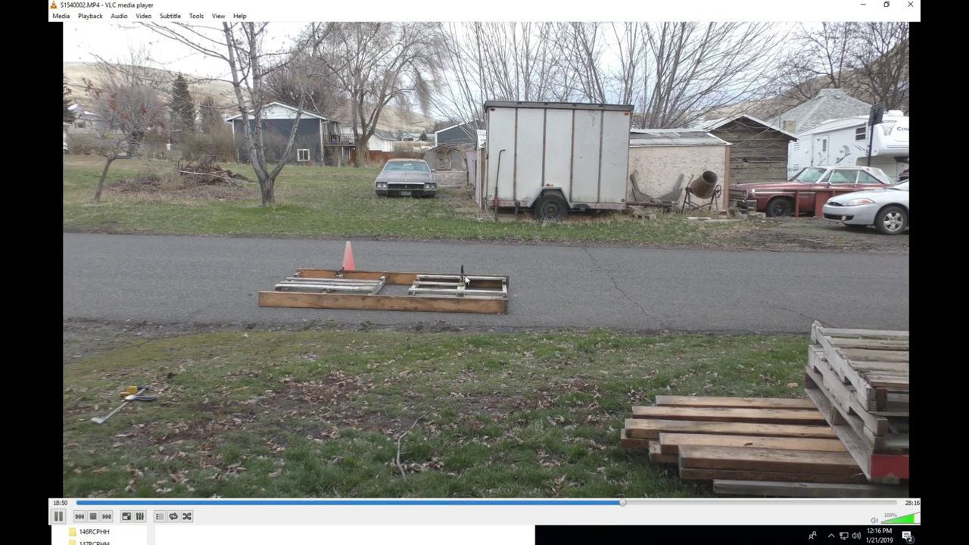
{"action": "left_click", "coordinate": [763, 504]}
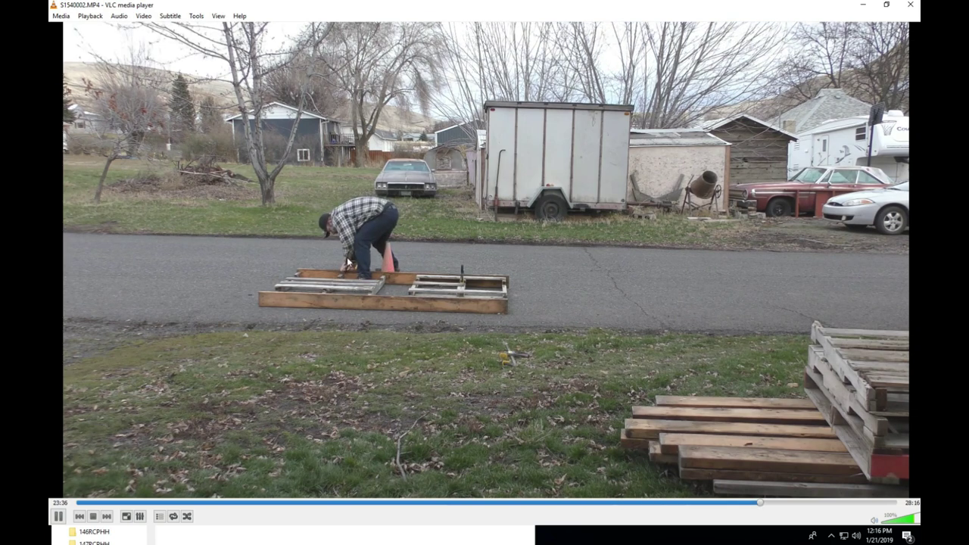
{"action": "left_click", "coordinate": [819, 504]}
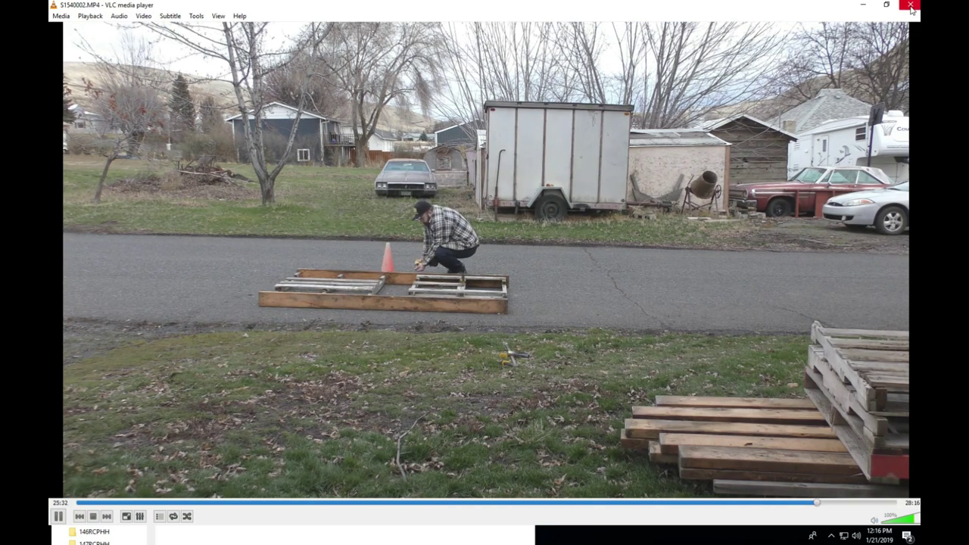
{"action": "left_click", "coordinate": [912, 6]}
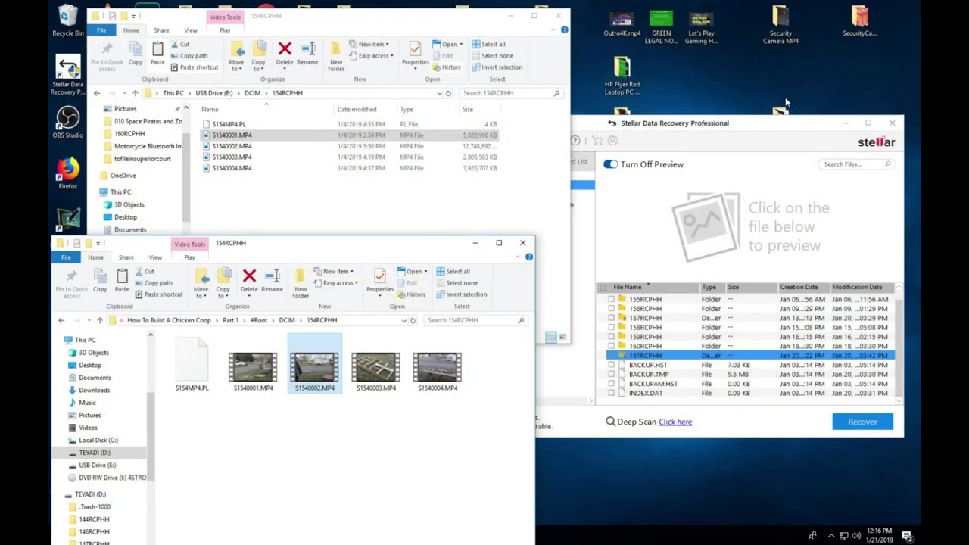
Step: Open the card's original S1540002.MP4 in a media player, then bring the recovered folder window forward
{"action": "right_click", "coordinate": [256, 146]}
{"action": "left_click", "coordinate": [231, 206]}
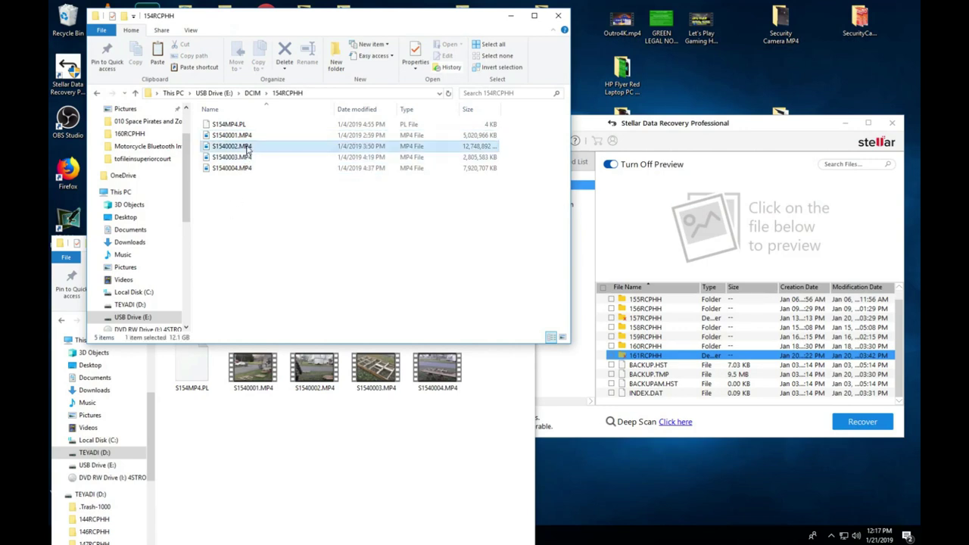
{"action": "right_click", "coordinate": [248, 149]}
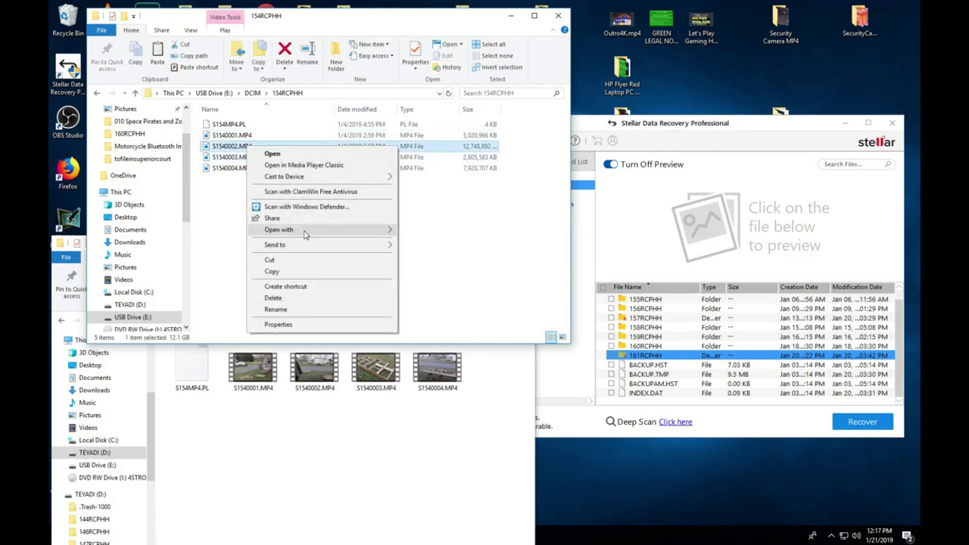
{"action": "mouse_move", "coordinate": [305, 235]}
{"action": "left_click", "coordinate": [441, 277]}
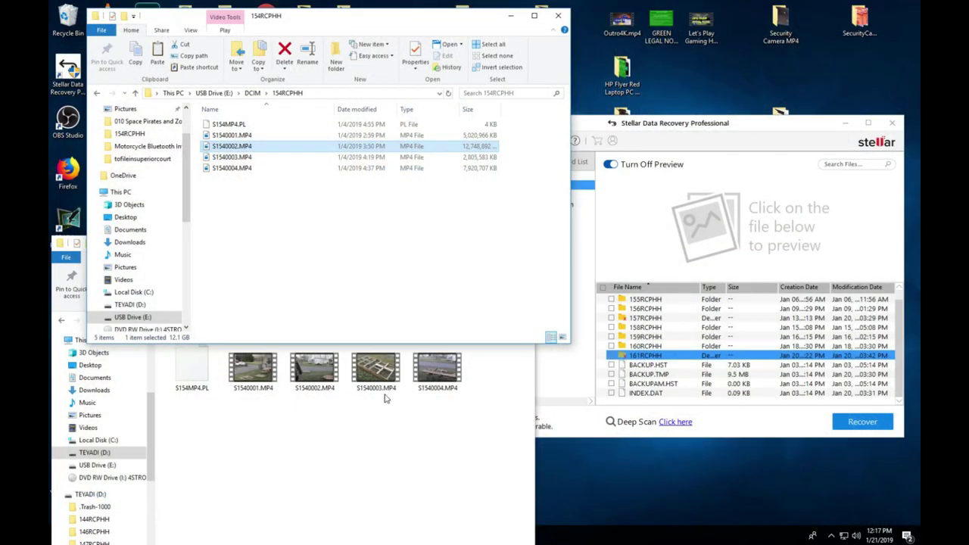
{"action": "left_click", "coordinate": [344, 467]}
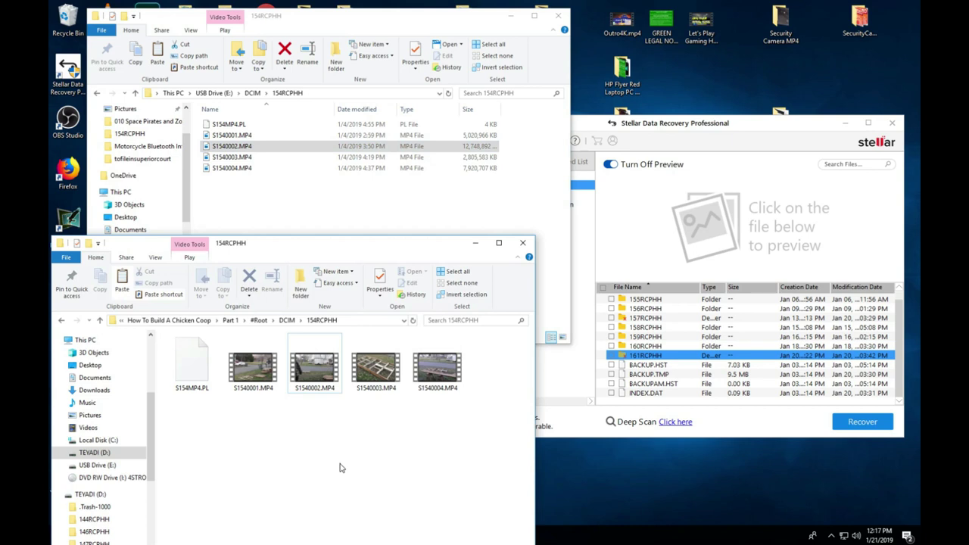
Step: Bring the Stellar Data Recovery window back to the front
{"action": "left_click", "coordinate": [814, 131]}
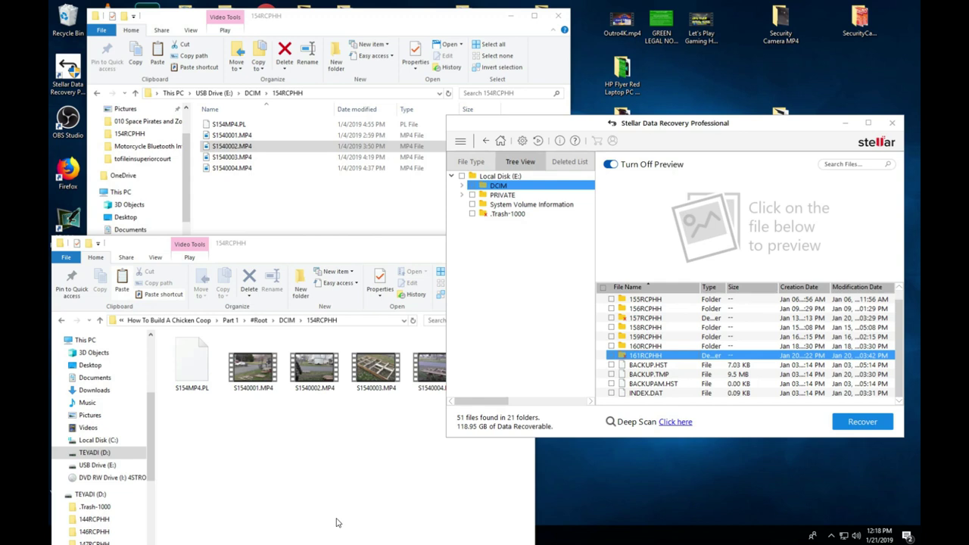
Step: Return both Explorer windows to their DCIM folders, the recovered copy on D: and the USB drive
{"action": "left_click", "coordinate": [282, 194]}
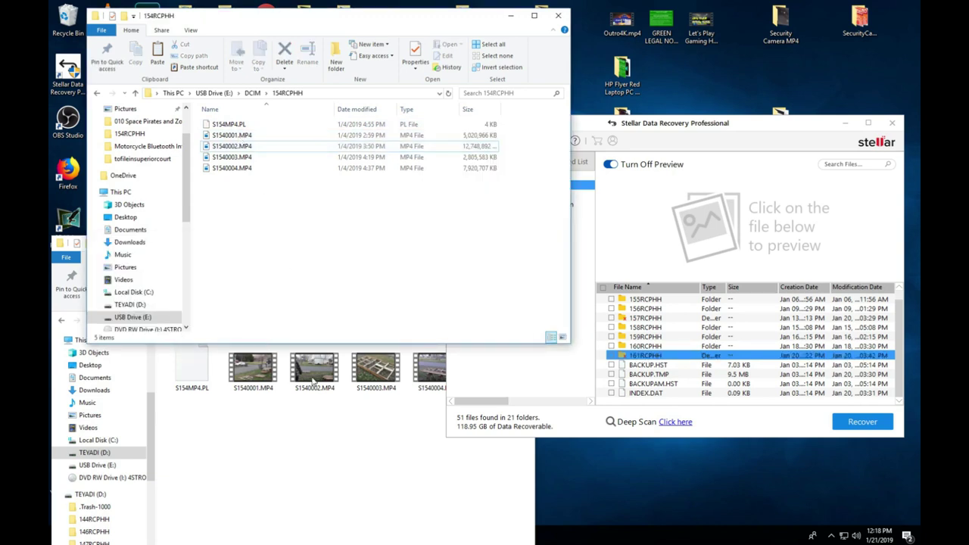
{"action": "left_click", "coordinate": [329, 446]}
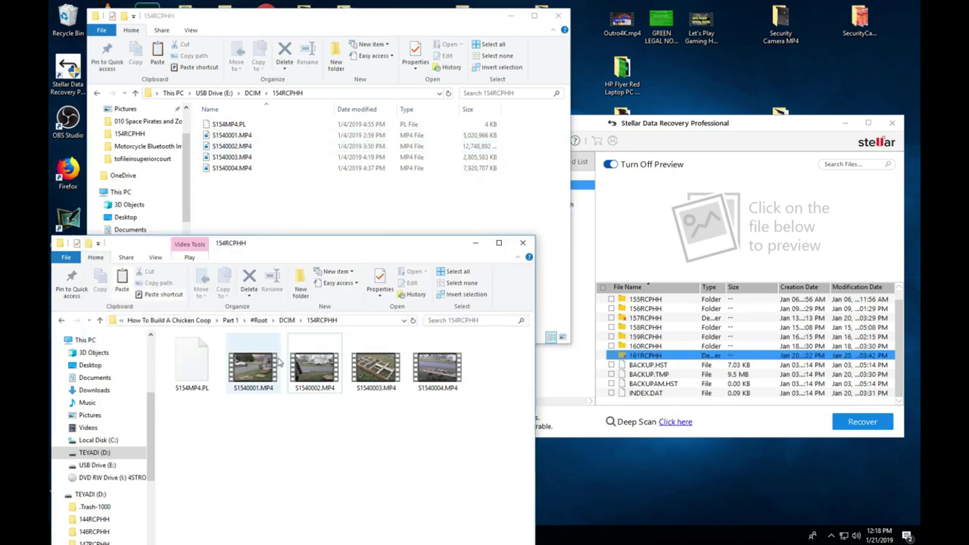
{"action": "left_click", "coordinate": [288, 321]}
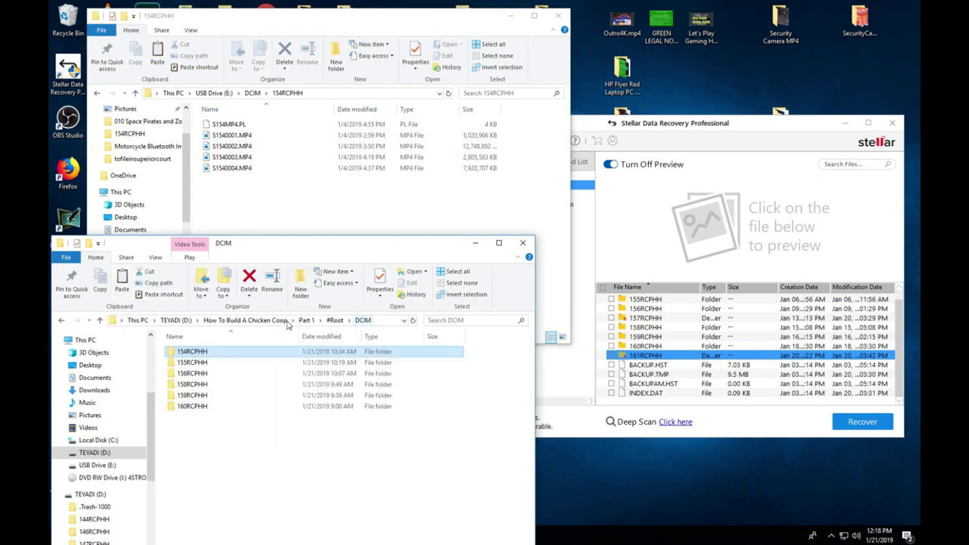
{"action": "left_click", "coordinate": [253, 92]}
{"action": "left_click", "coordinate": [287, 295]}
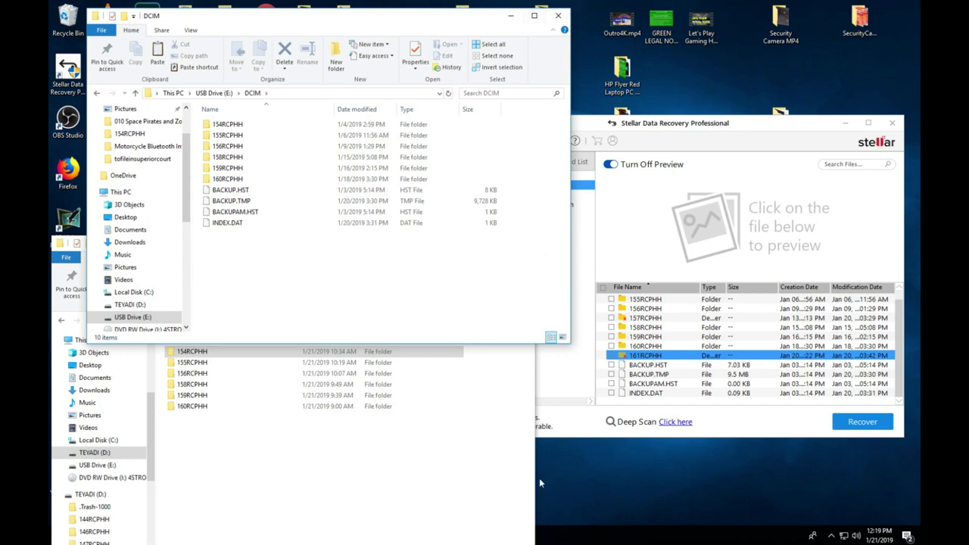
Step: Minimize the screen recording program so it no longer covers the desktop
{"action": "left_click", "coordinate": [566, 477]}
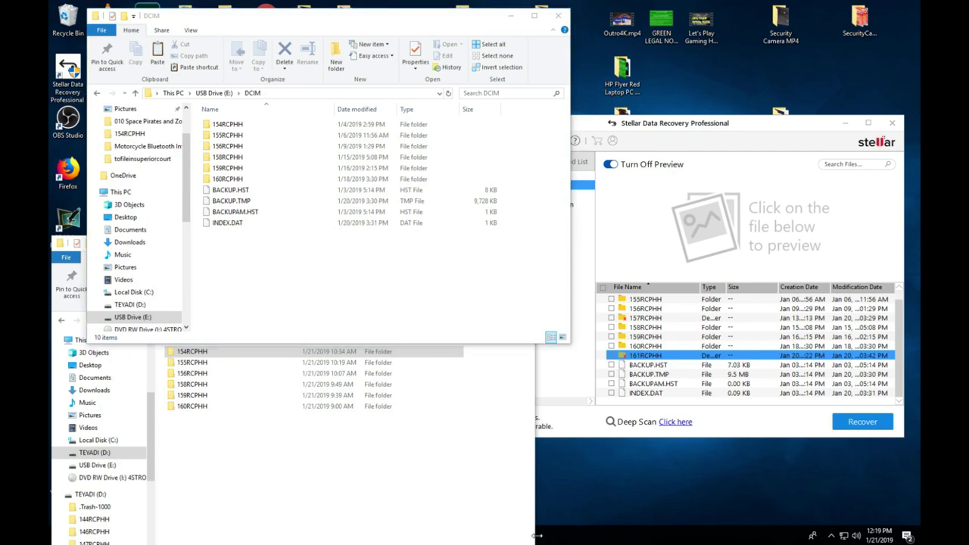
{"action": "mouse_move", "coordinate": [523, 536]}
{"action": "left_click", "coordinate": [368, 535]}
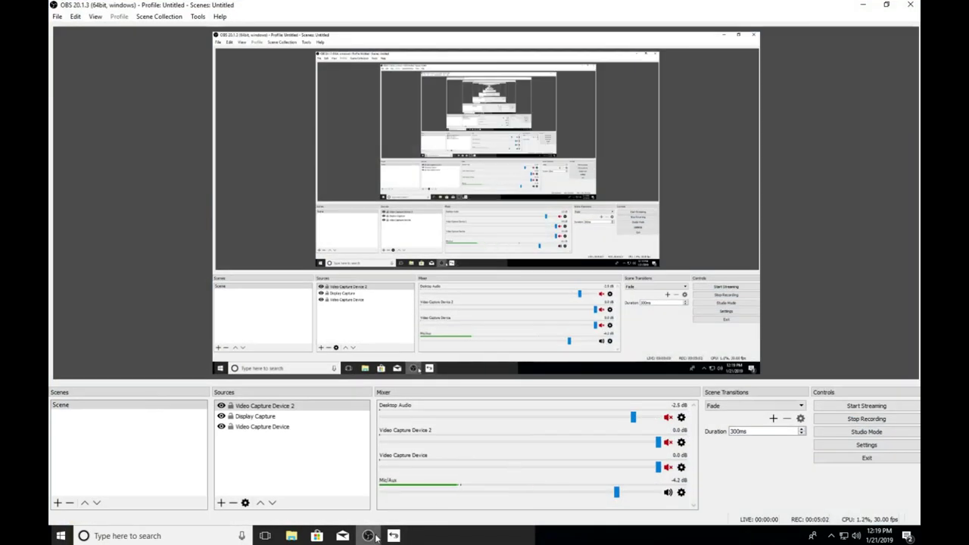
{"action": "left_click", "coordinate": [369, 536]}
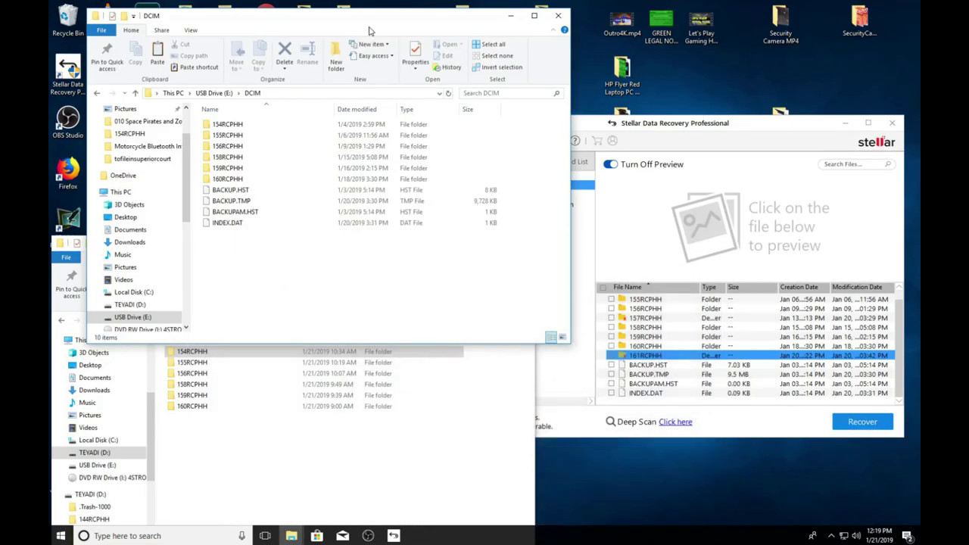
Step: Nudge the USB DCIM window right, raise the recovered DCIM window, then return to Stellar's E: scan results
{"action": "left_click_drag", "start_coordinate": [371, 17], "coordinate": [406, 16]}
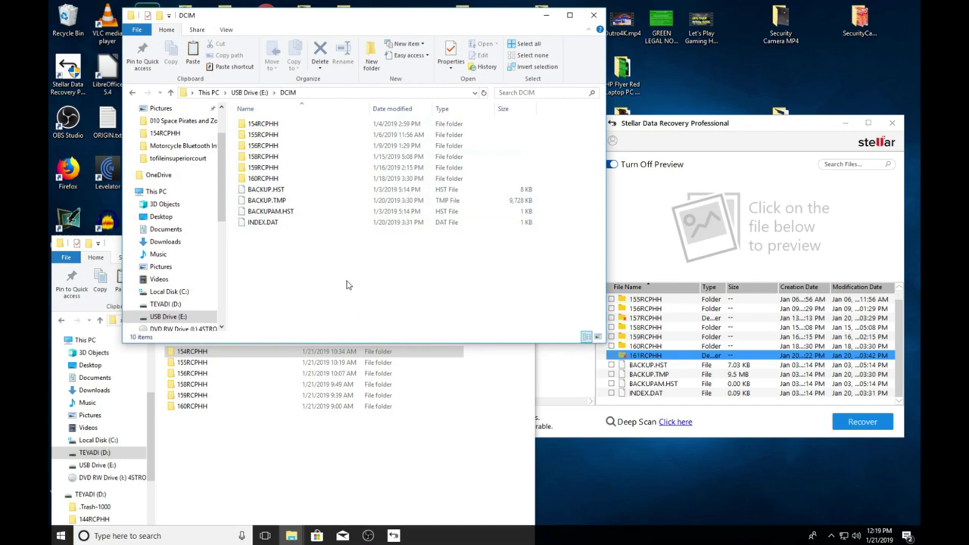
{"action": "left_click", "coordinate": [308, 453]}
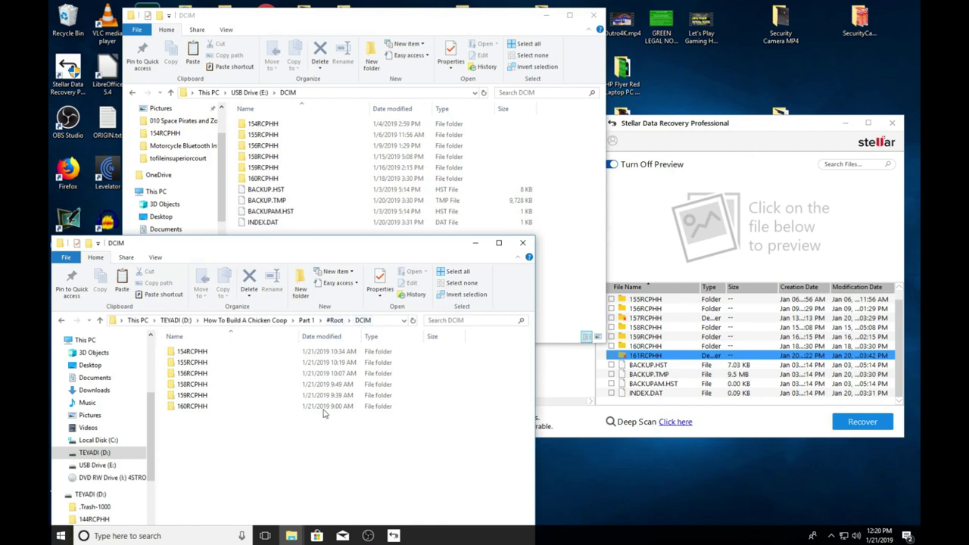
{"action": "left_click", "coordinate": [774, 126]}
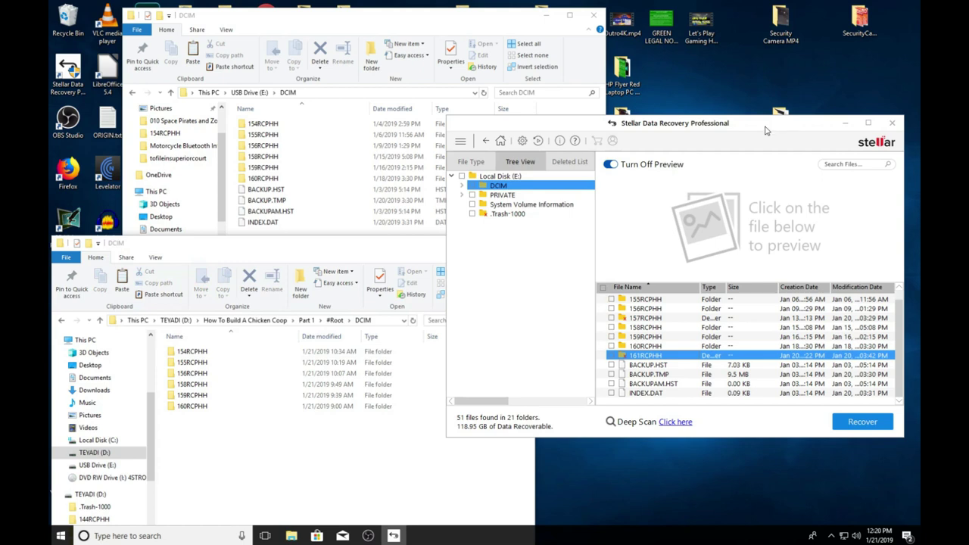